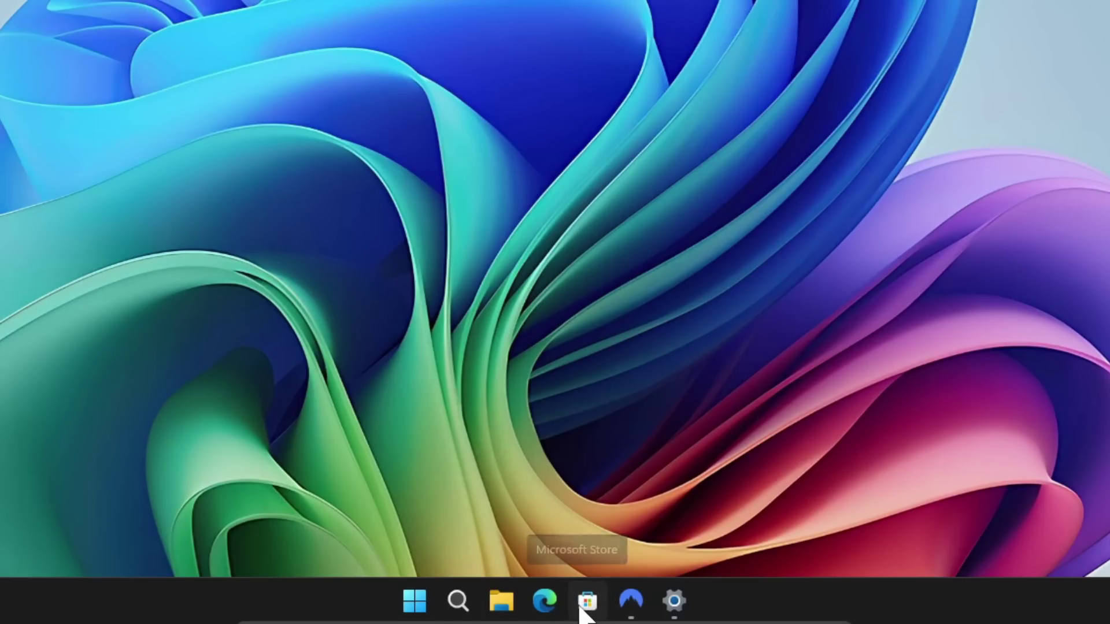
Open the Microsoft Store and search it for "xtreme download manager"
left_click(584, 605)
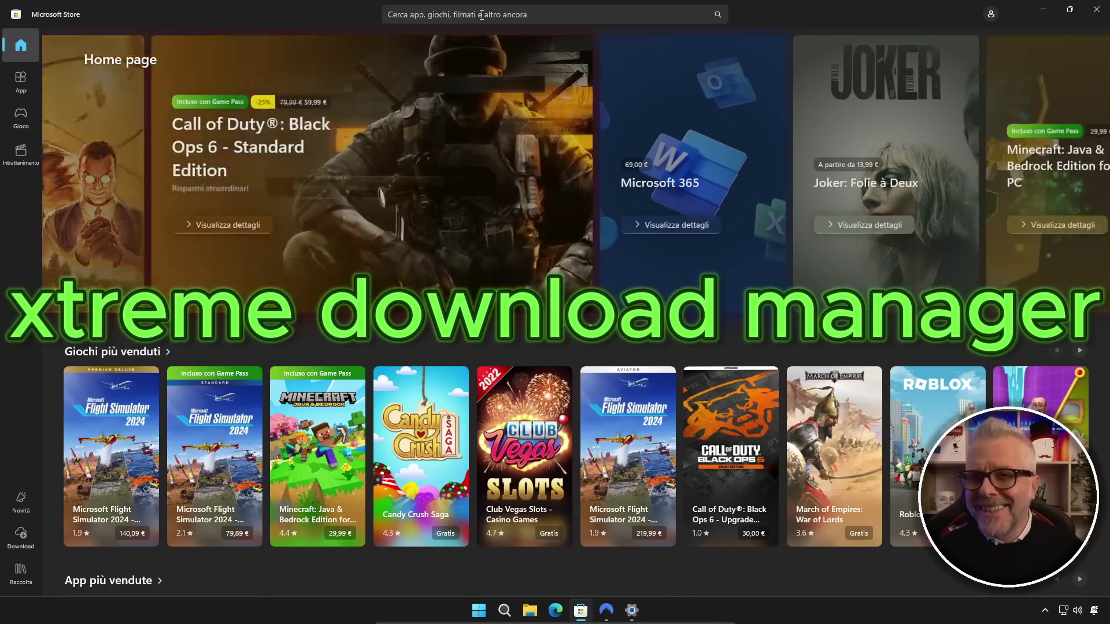
left_click(481, 15)
type("xtreme download manager")
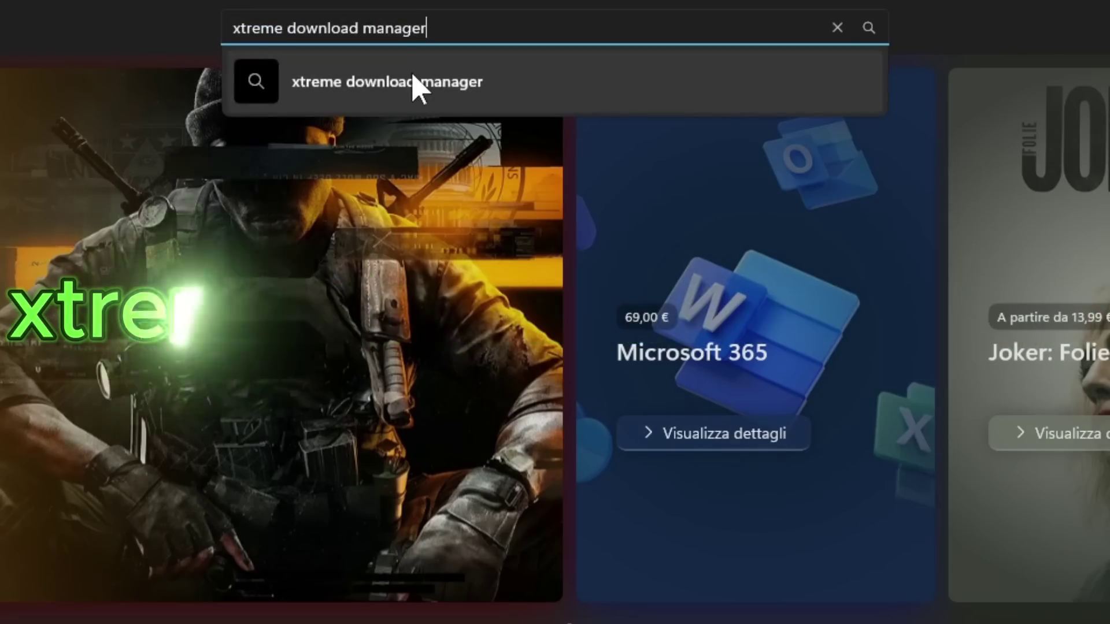
left_click(414, 82)
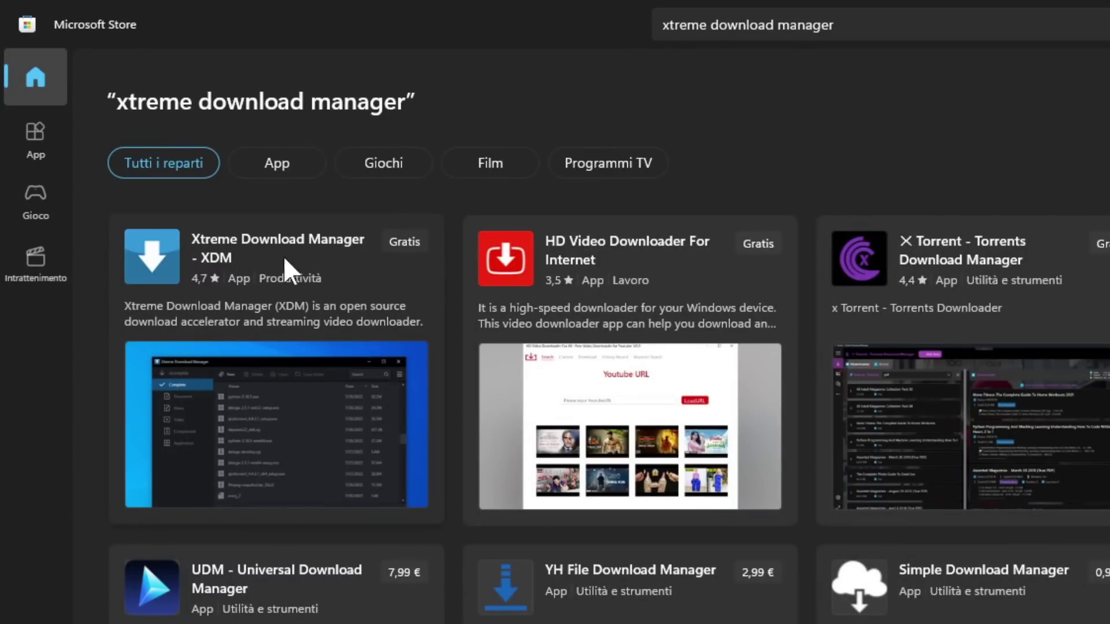
Open the Xtreme Download Manager - XDM product page from the search results and look through it
mouse_move(193, 241)
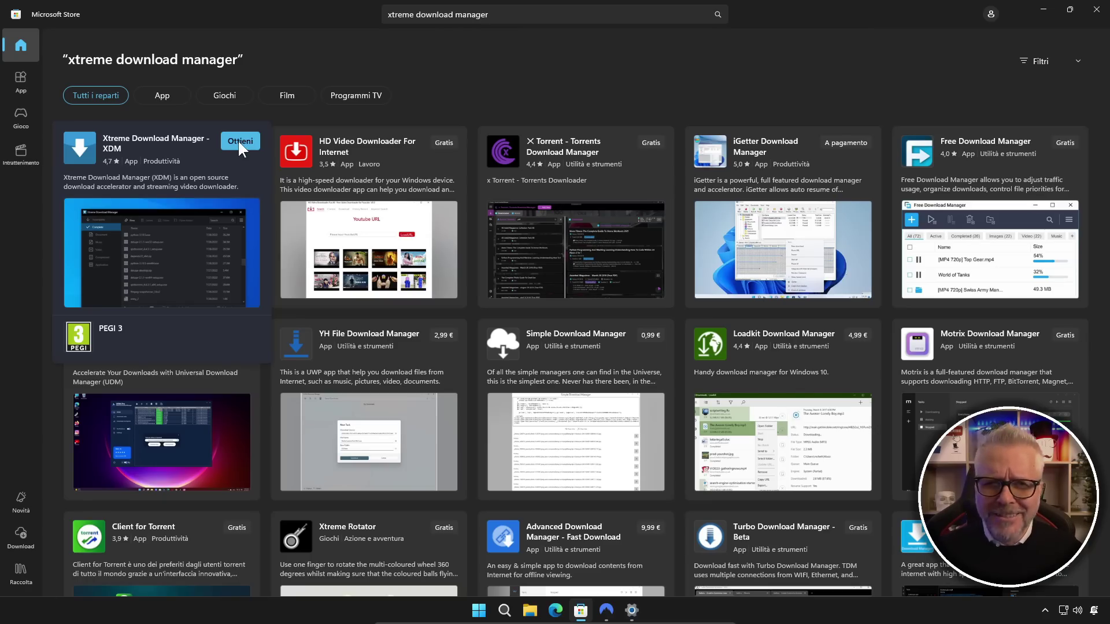
left_click(145, 164)
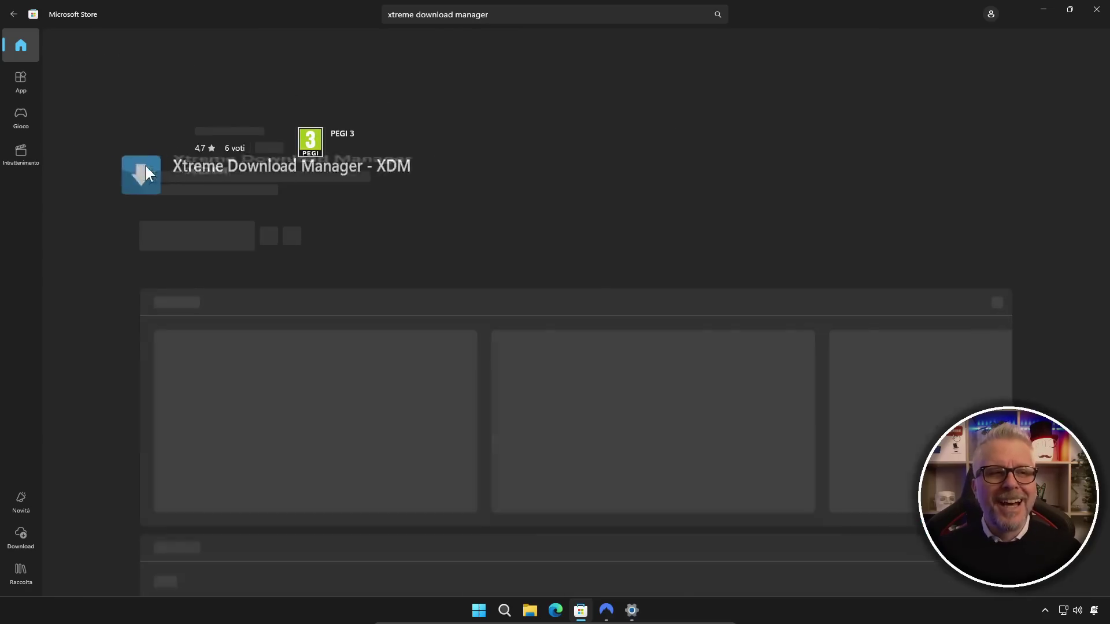
scroll(347, 226, "down", 6)
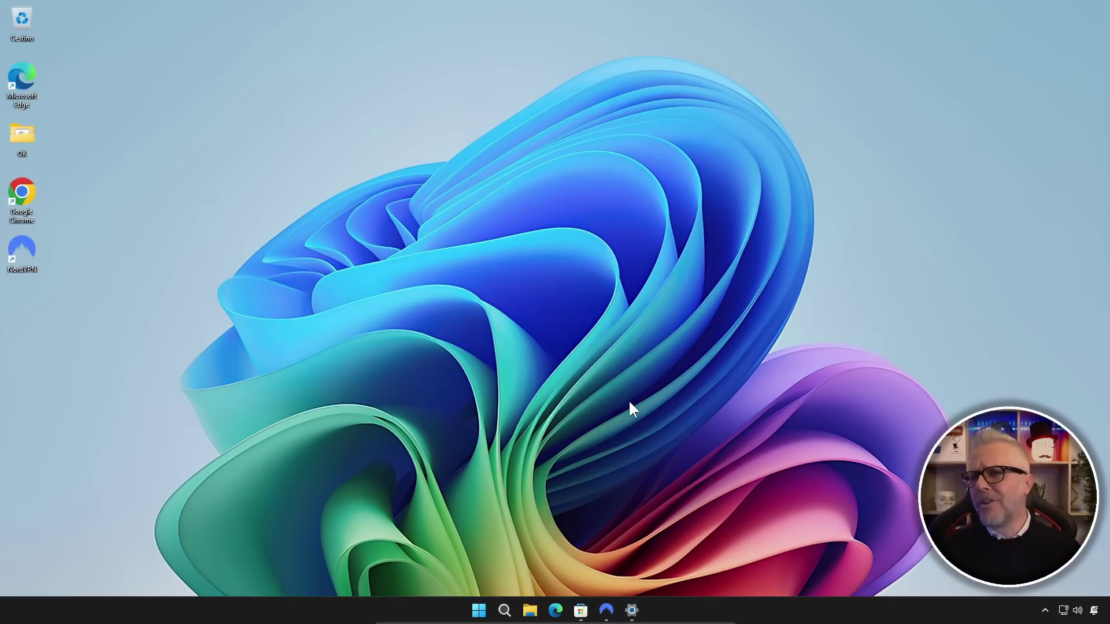
Switch to Google Chrome and search Google for "ubuntu"
double_click(22, 191)
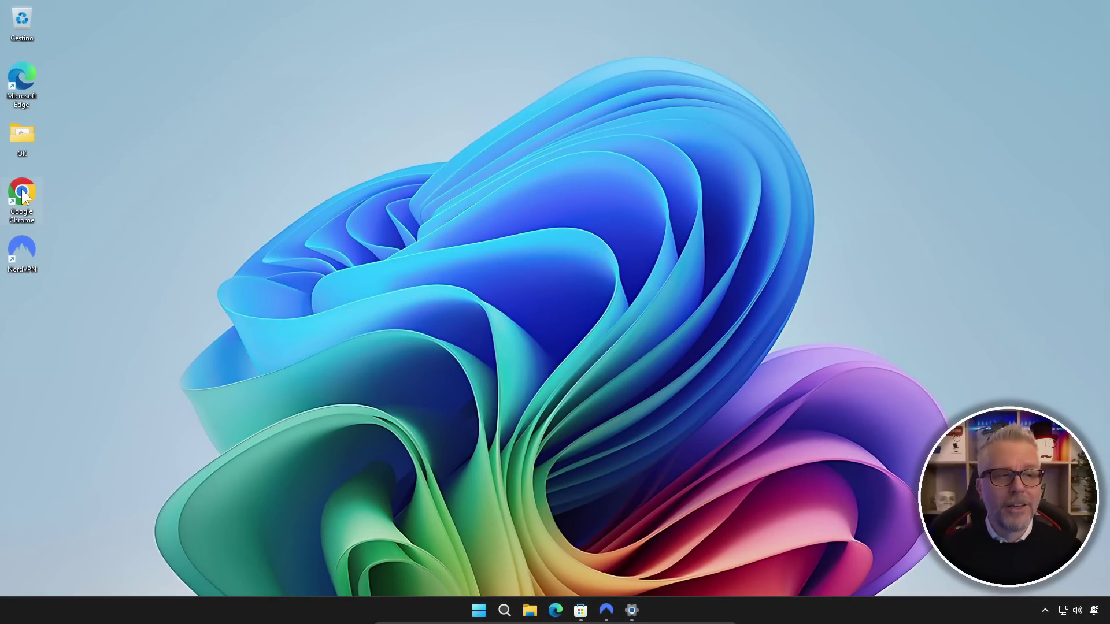
left_click(490, 204)
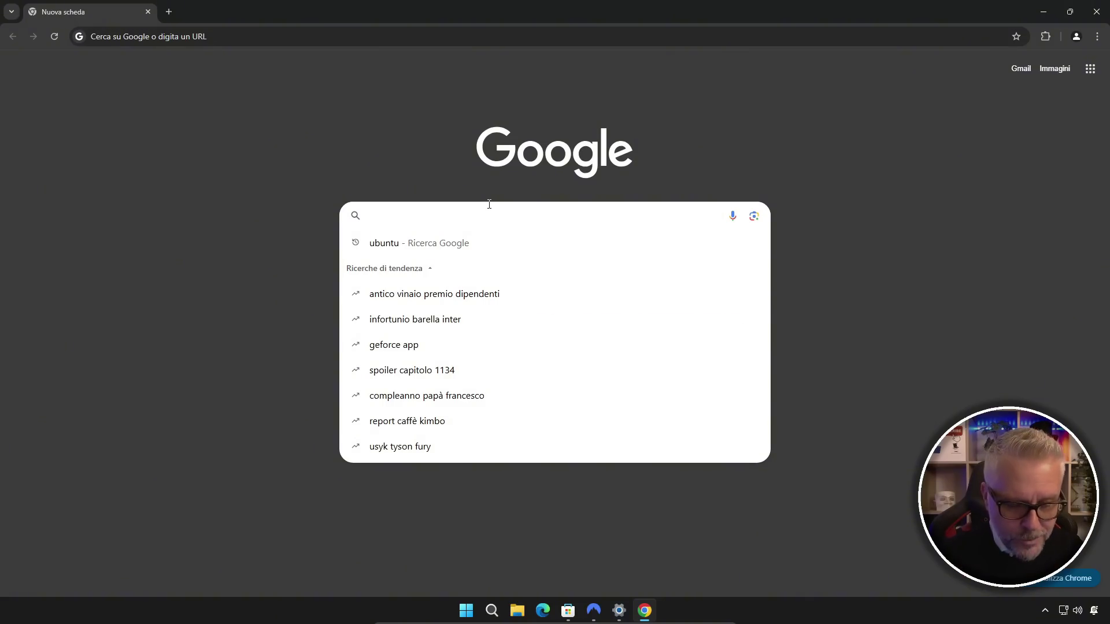
type("ubuntu")
key("Return")
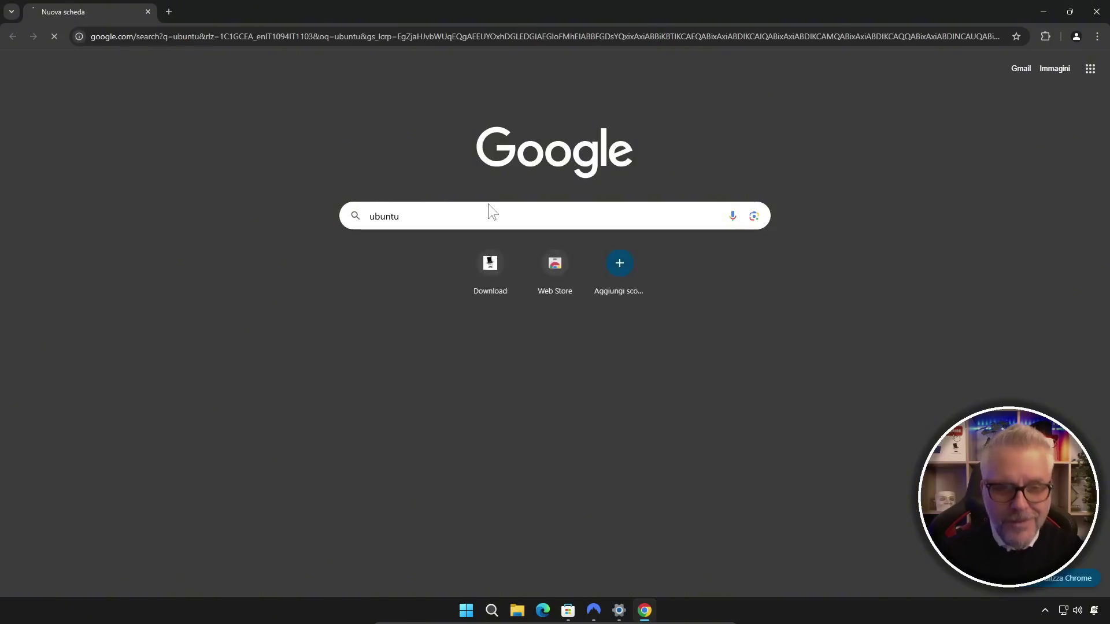
Open the Ubuntu Italia website and start downloading Ubuntu 24.10 Desktop with the browser's own downloader
left_click(209, 182)
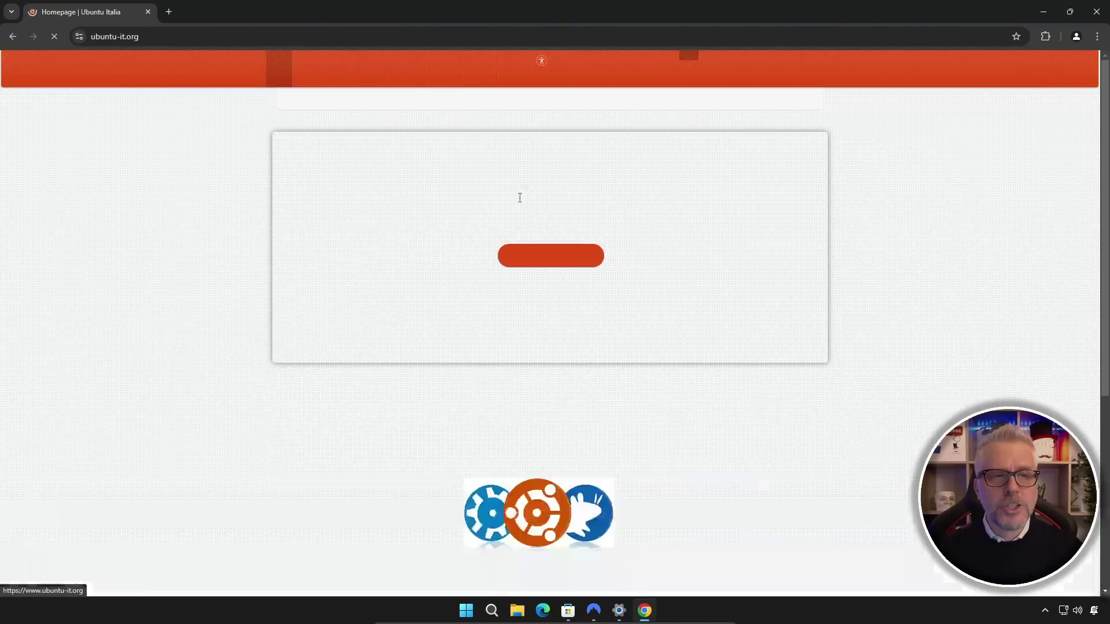
left_click(545, 252)
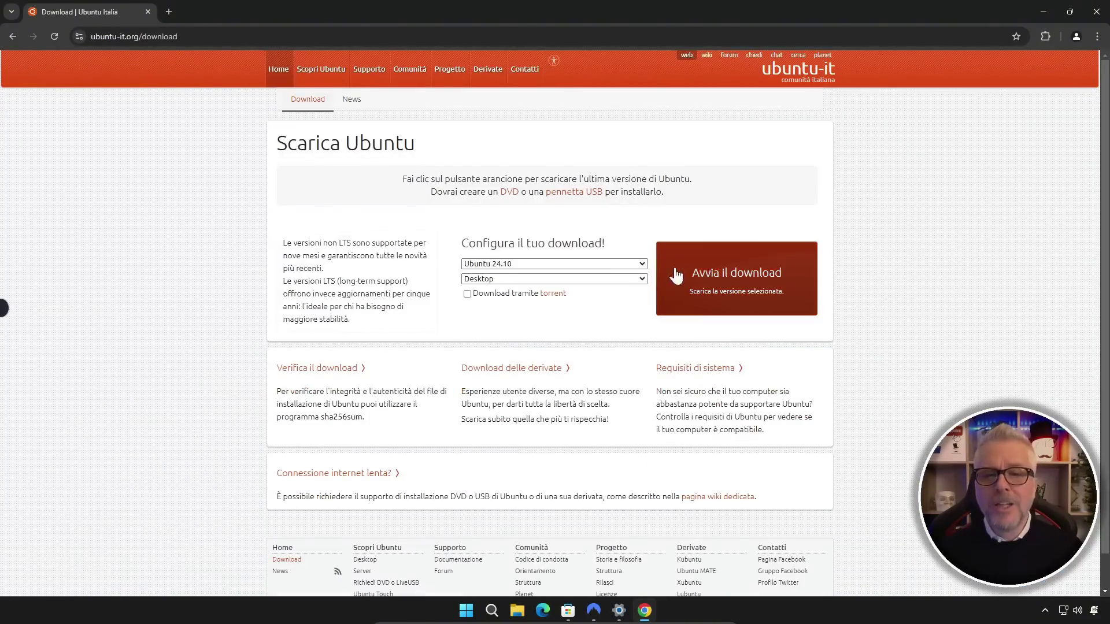
left_click(755, 279)
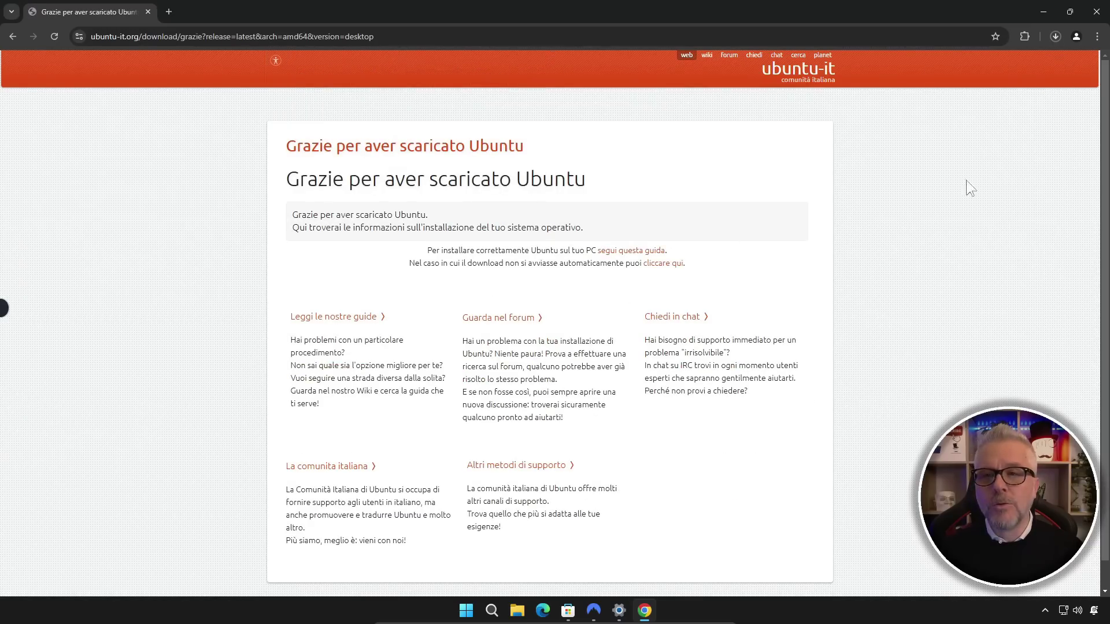
Check the recent download history, then quit Chrome despite the Ubuntu download in progress
left_click(1056, 36)
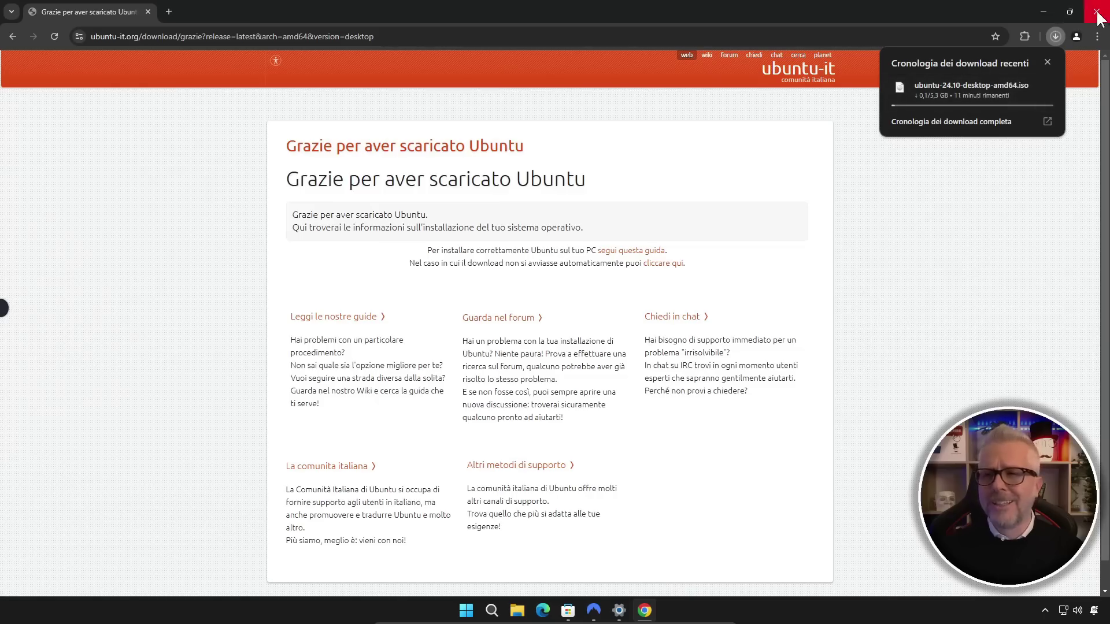
left_click(1098, 14)
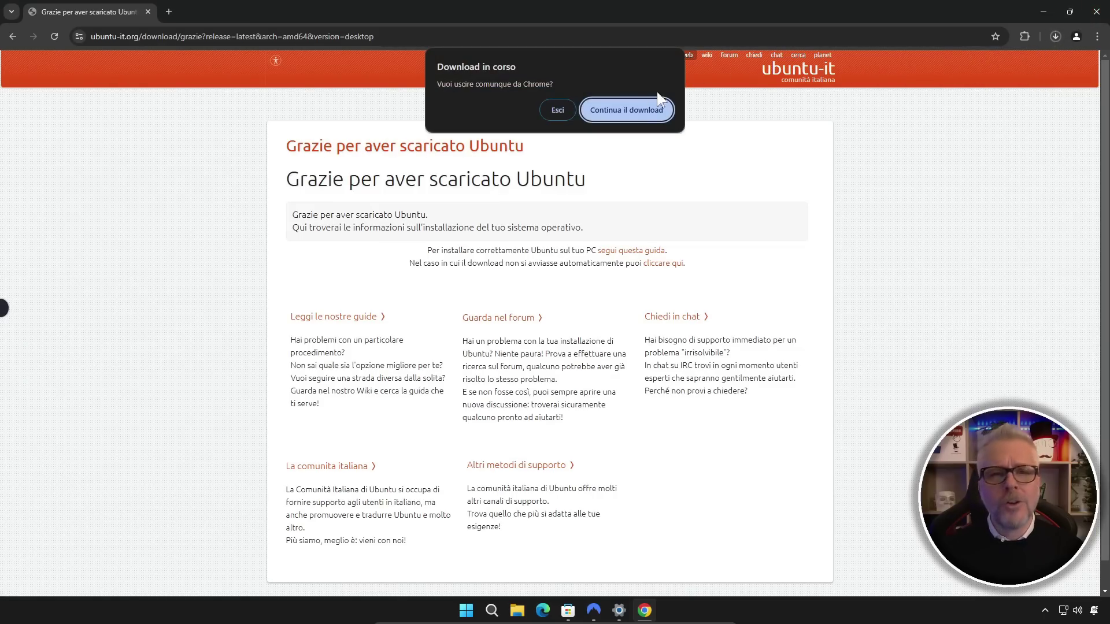
left_click(553, 111)
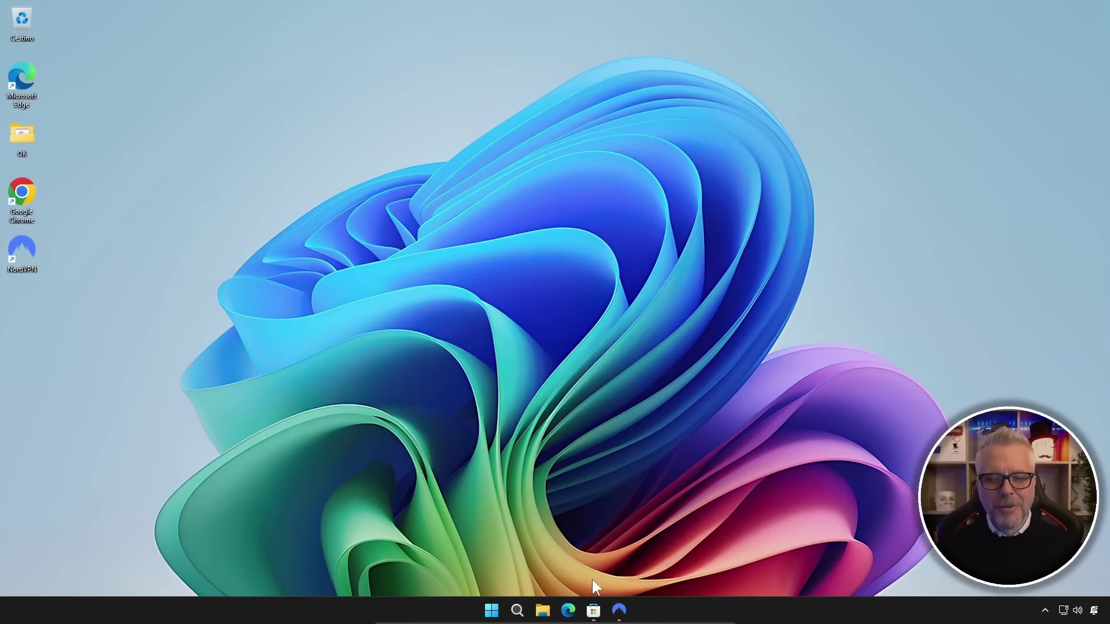
Return to the Microsoft Store, install and launch Xtreme Download Manager, and close the Store
left_click(593, 610)
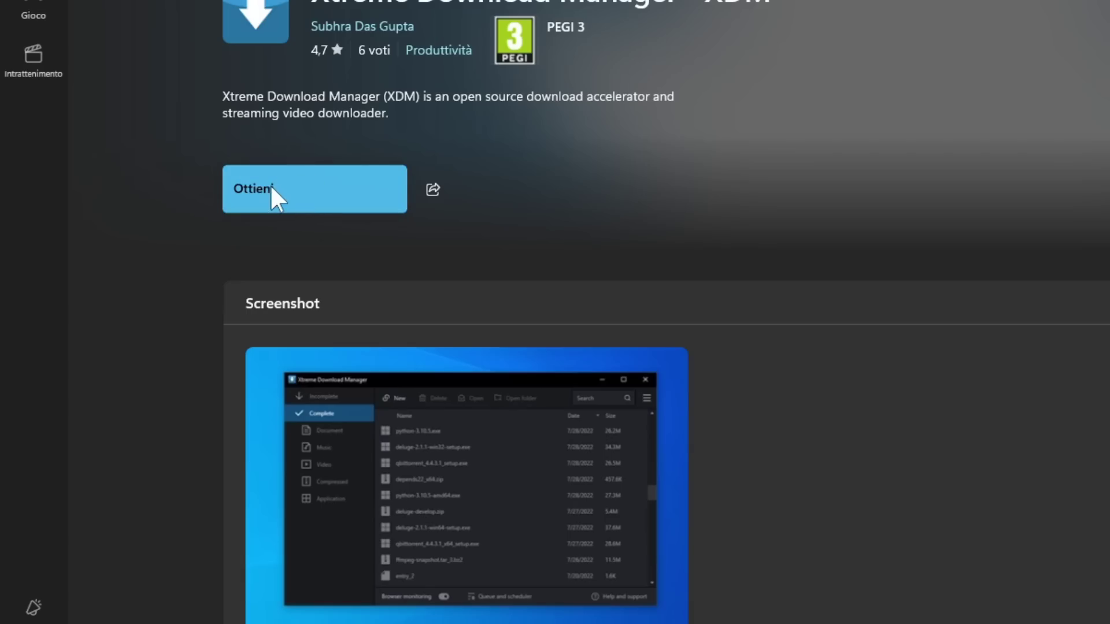
left_click(269, 184)
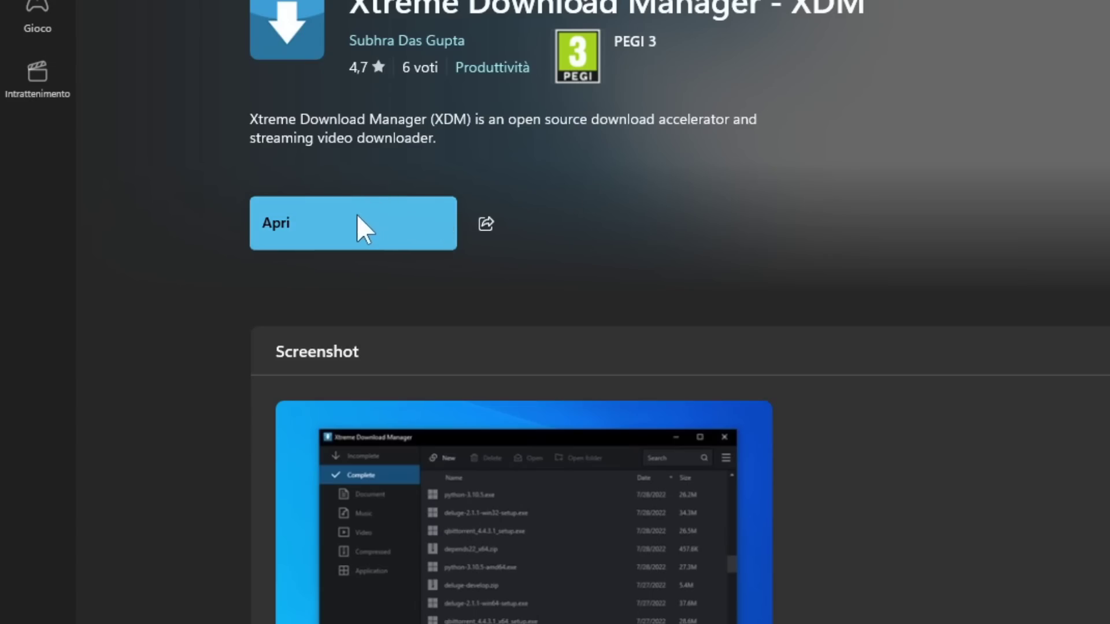
left_click(356, 215)
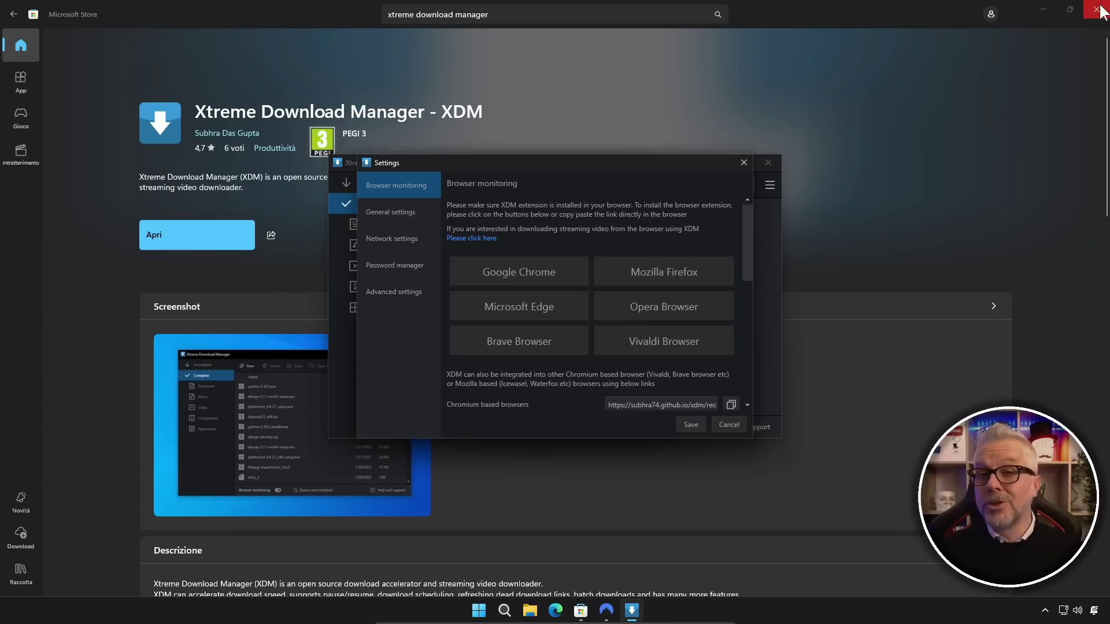
left_click(1098, 11)
left_click(1099, 11)
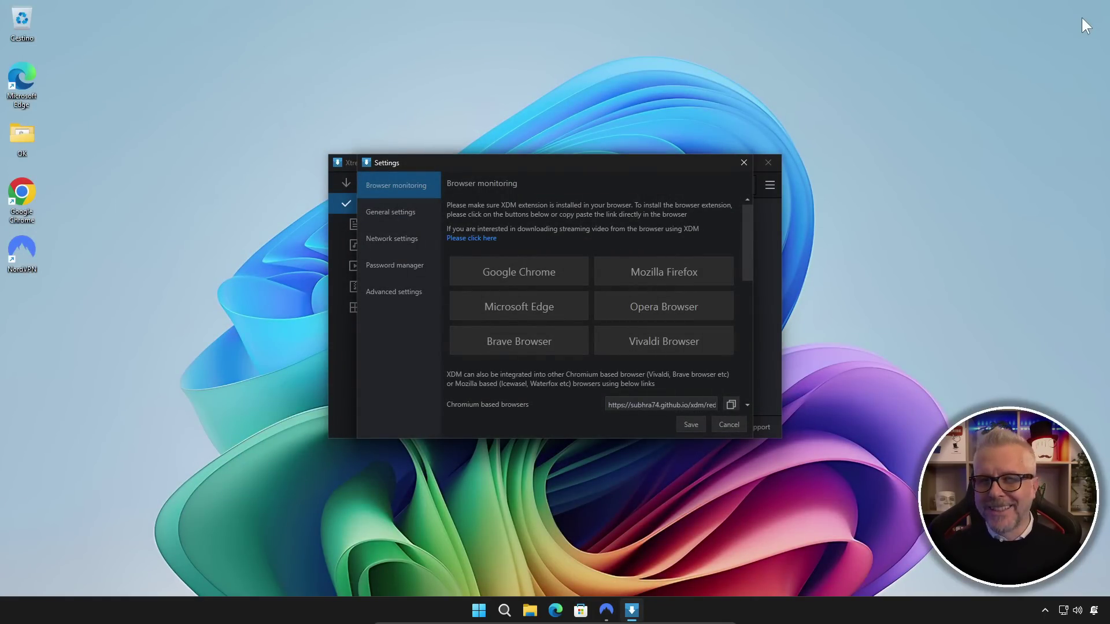
Start the Google Chrome integration from XDM's browser monitoring settings and copy the chrome://extensions address
left_click(524, 273)
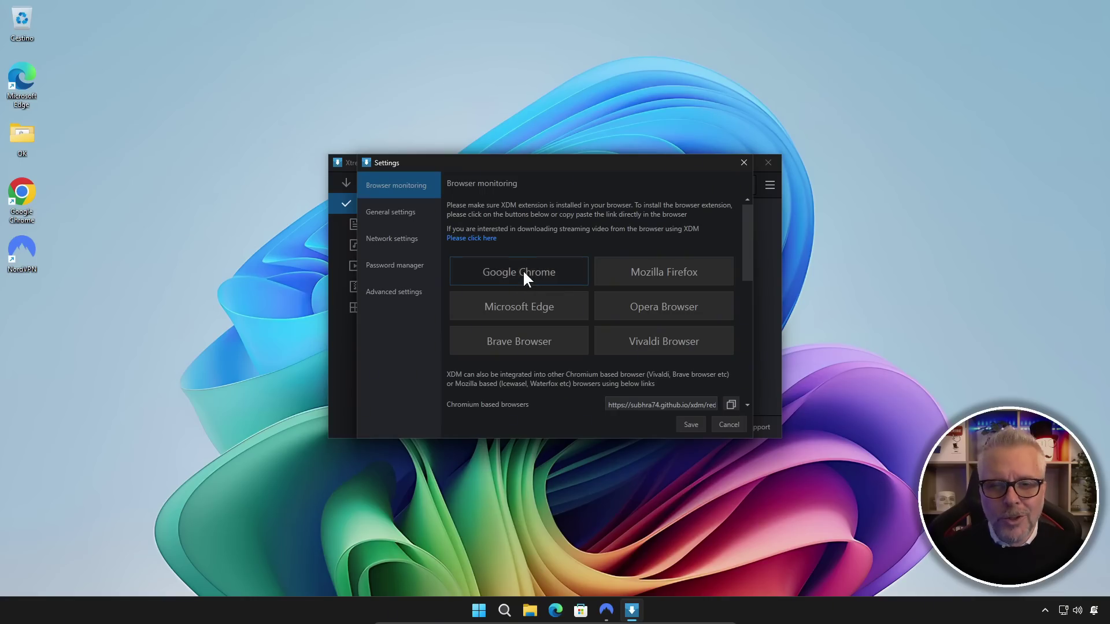
left_click(526, 269)
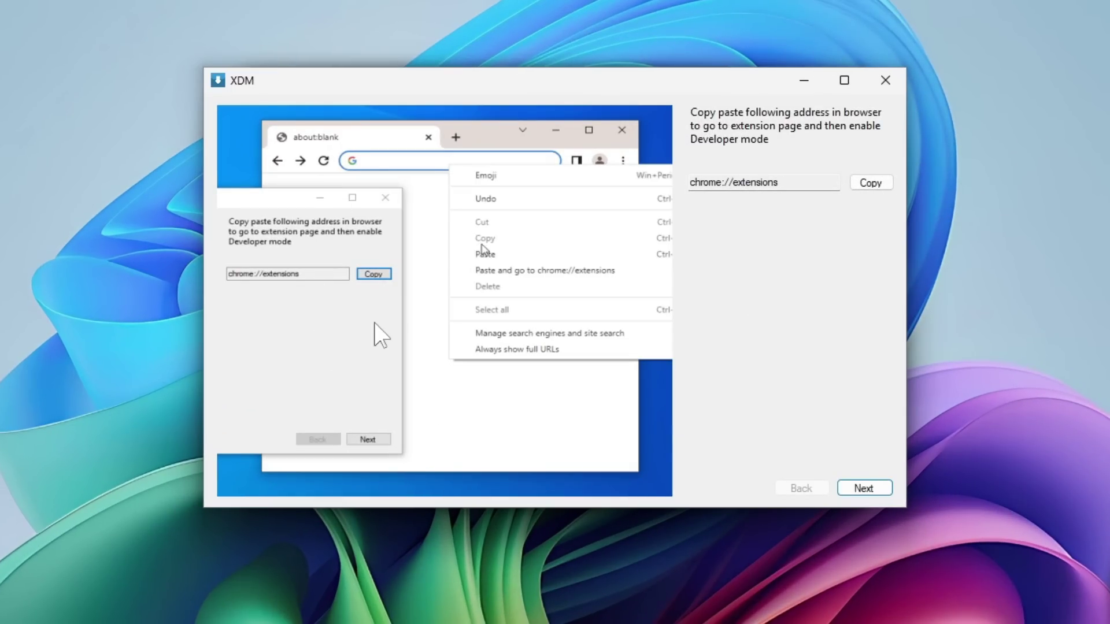
left_click(870, 185)
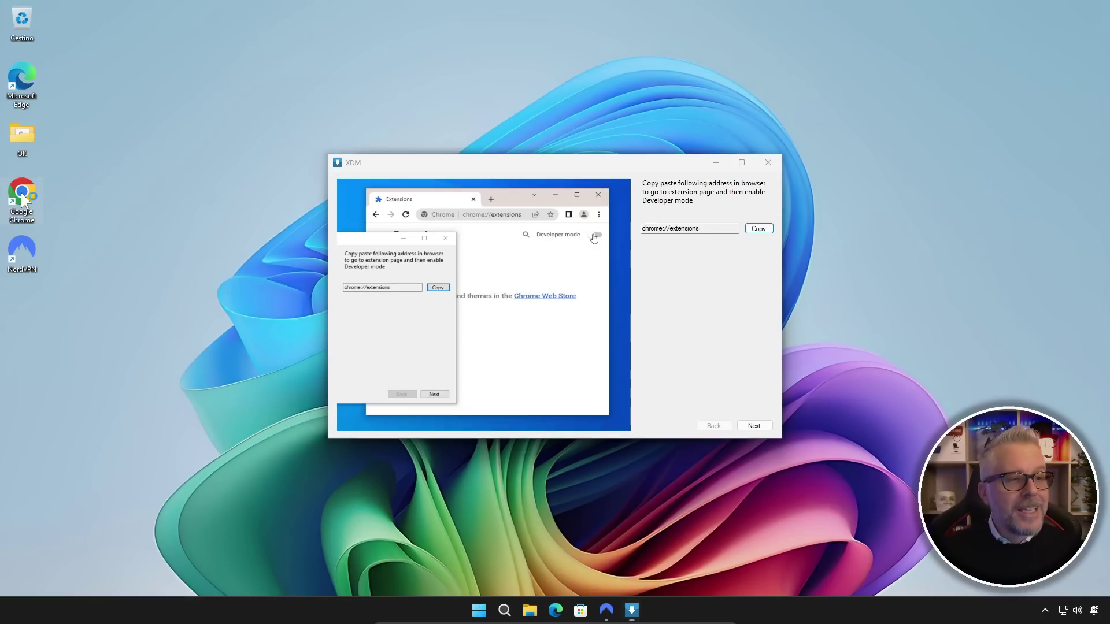
Open the copied chrome://extensions address in Google Chrome, advance XDM's setup wizard, and enable developer mode
double_click(22, 200)
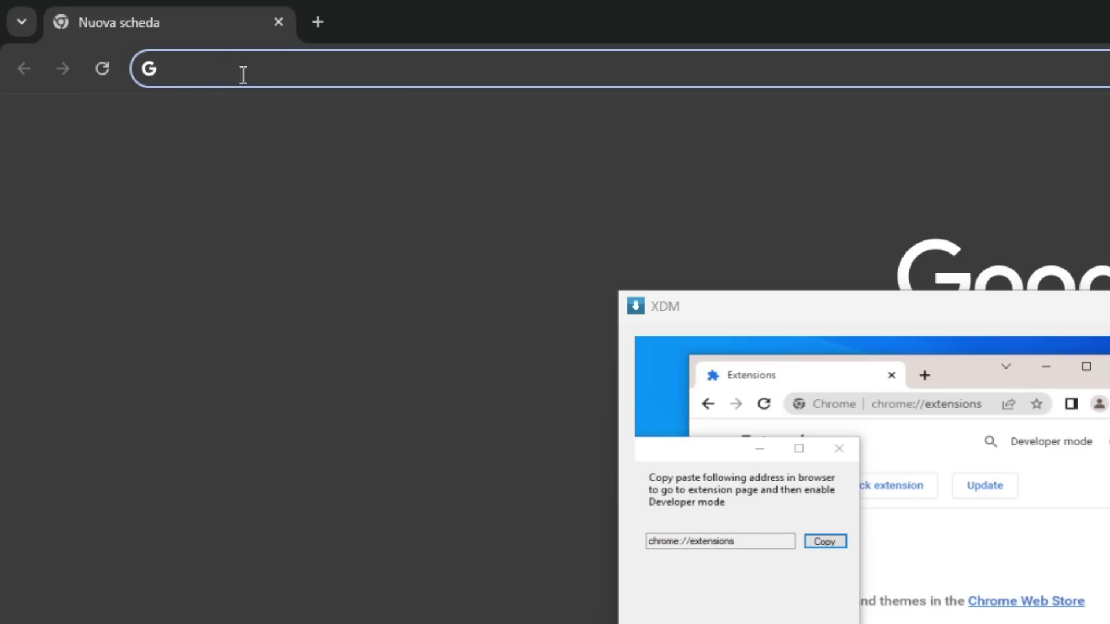
right_click(230, 70)
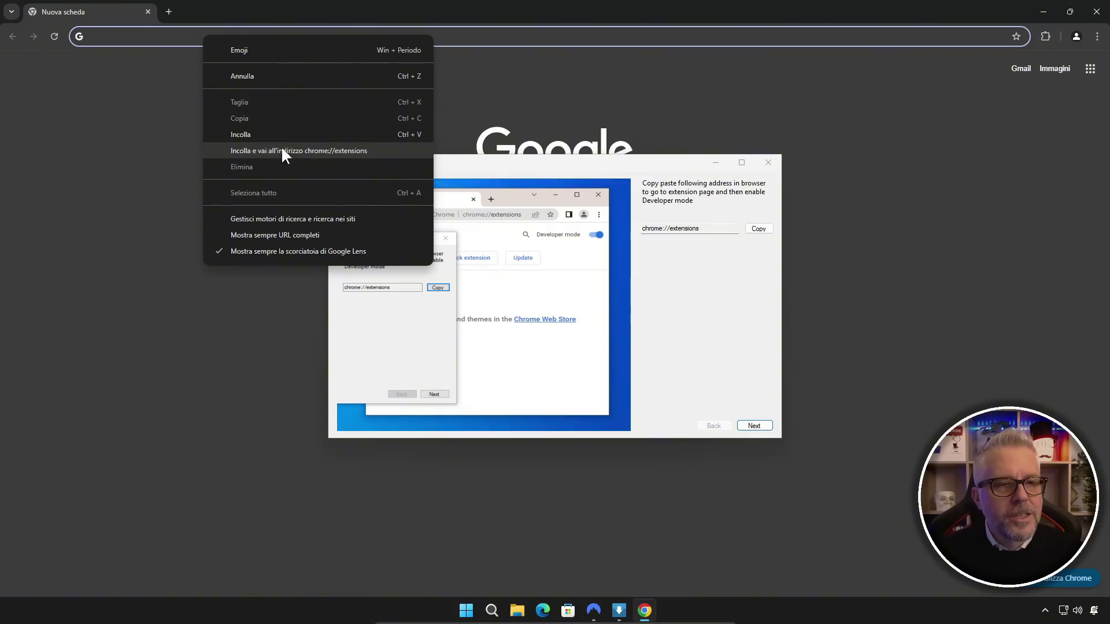
left_click(365, 289)
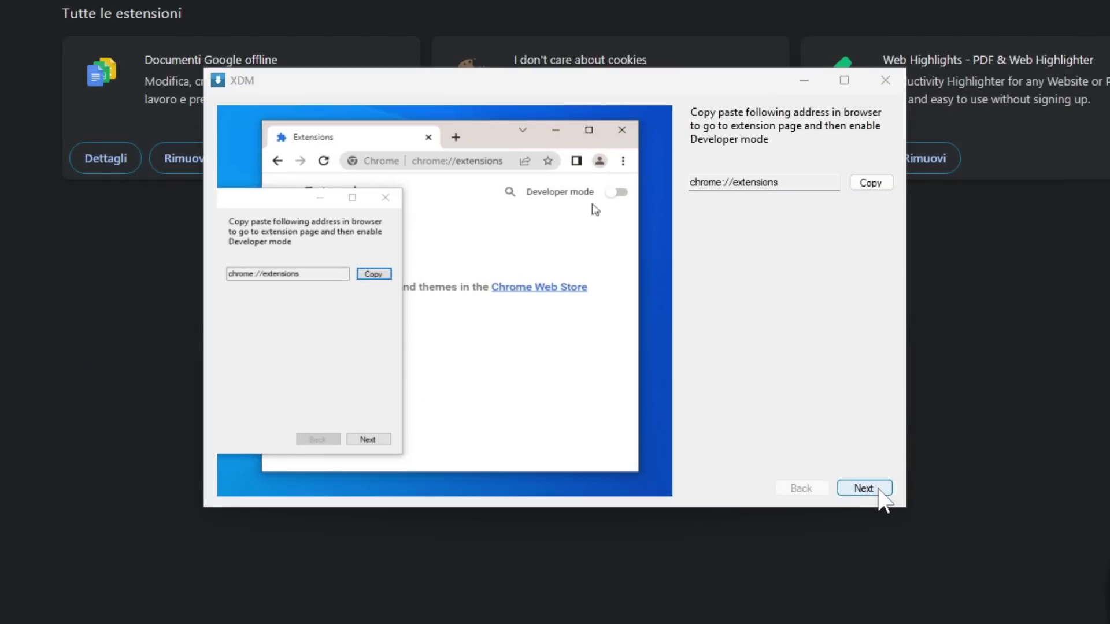
left_click(879, 489)
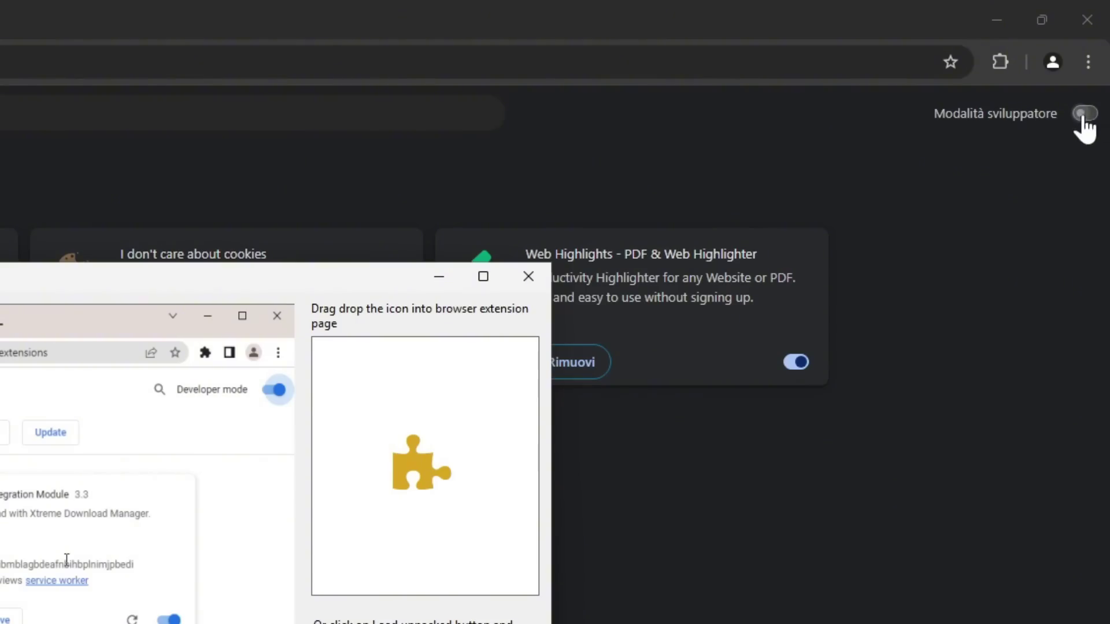
left_click(1086, 114)
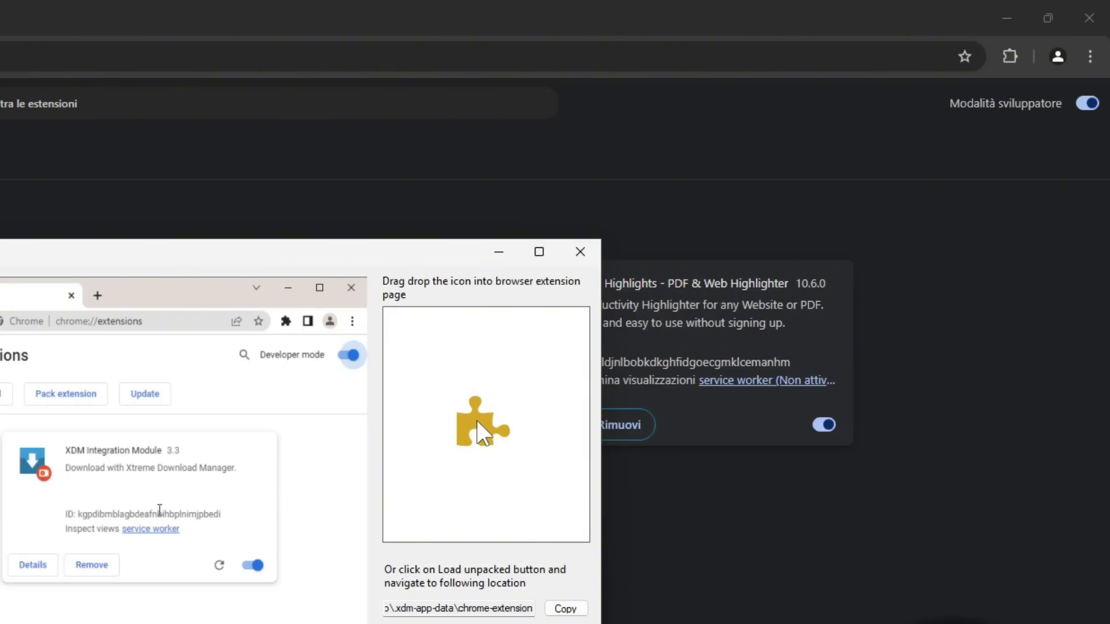
Add the XDM Integration Module to Chrome using the setup wizard's puzzle icon, and complete the wizard
left_click_drag(483, 440, 711, 607)
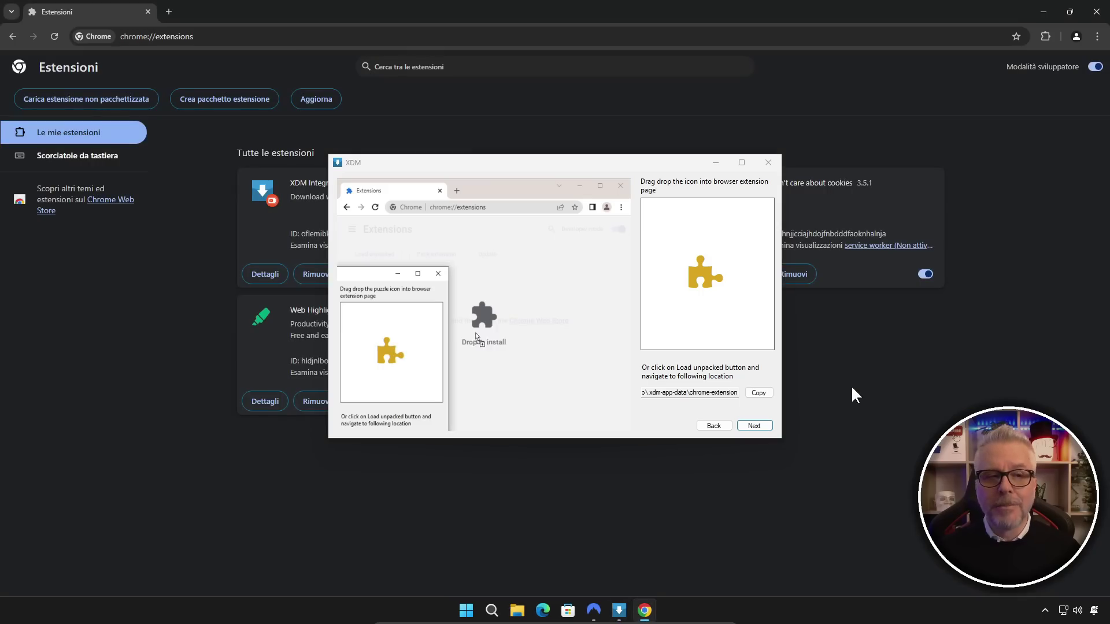
left_click_drag(519, 162, 692, 187)
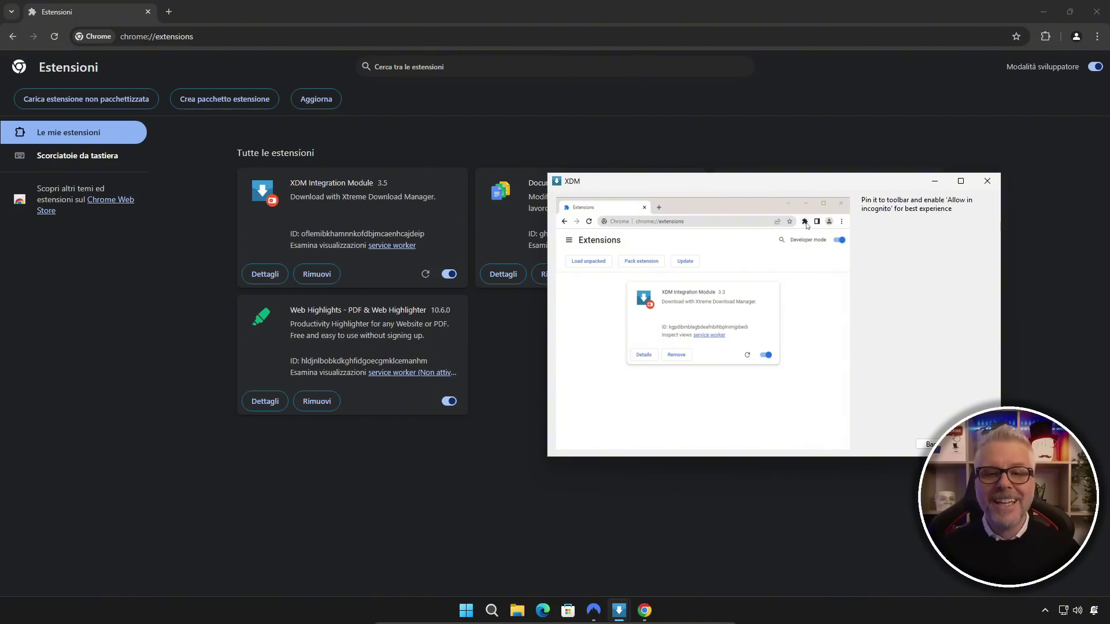
left_click(975, 445)
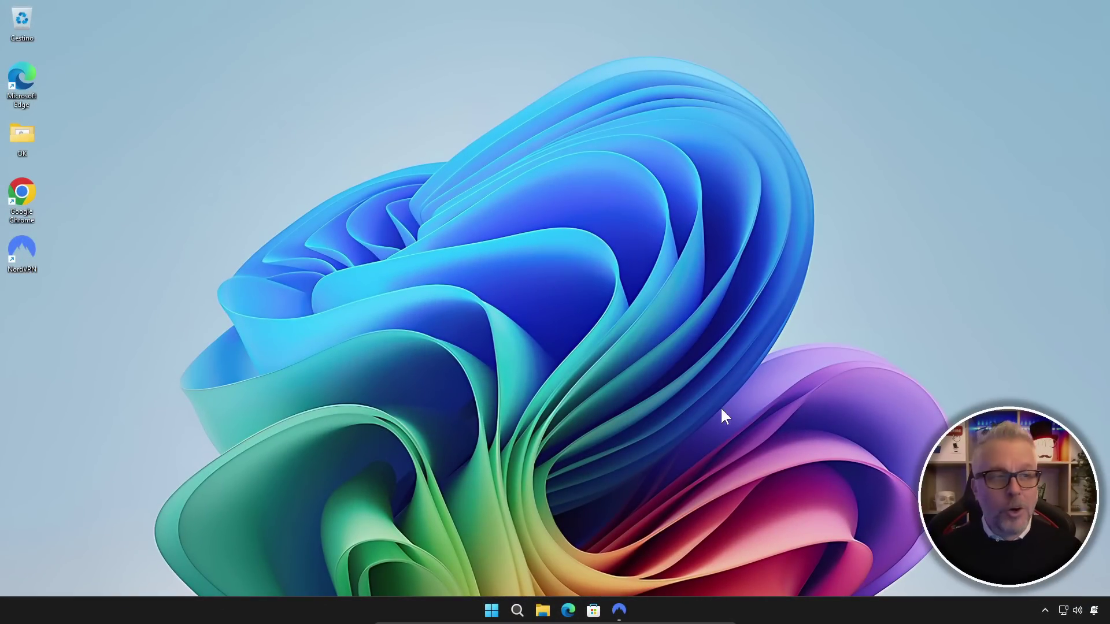
Reopen Google Chrome and run the suggested Google search for "ubuntu"
double_click(23, 193)
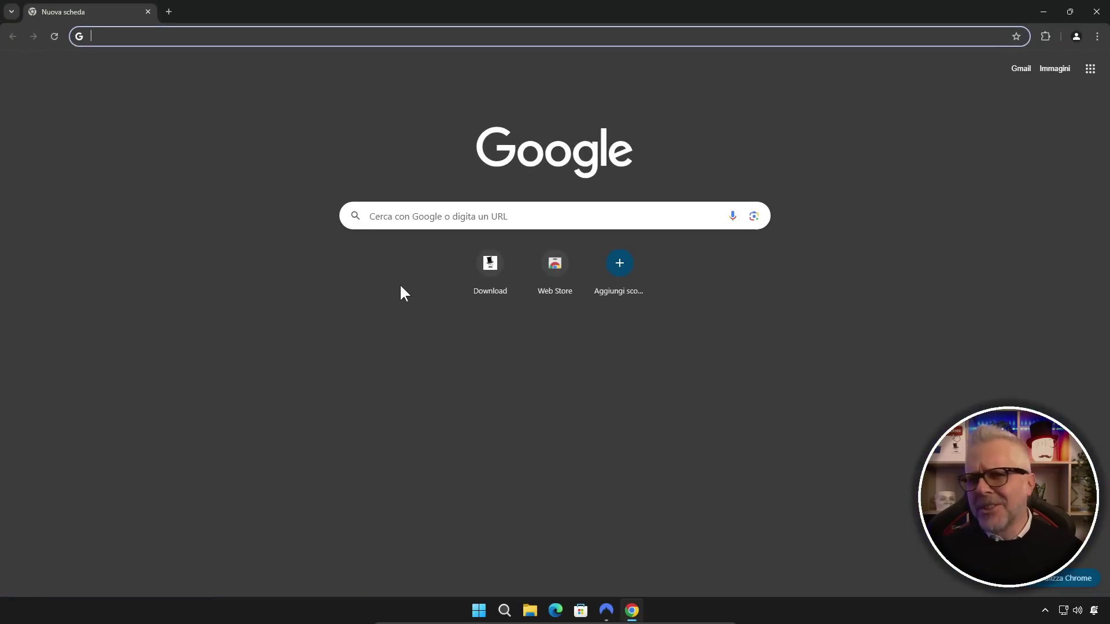
left_click(432, 215)
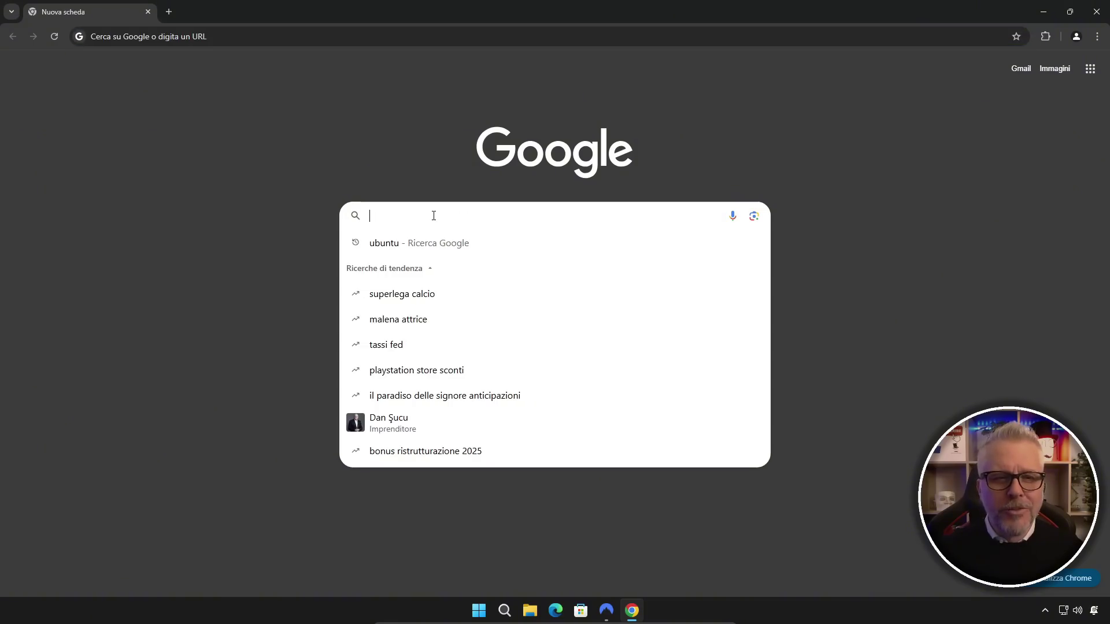
left_click(417, 243)
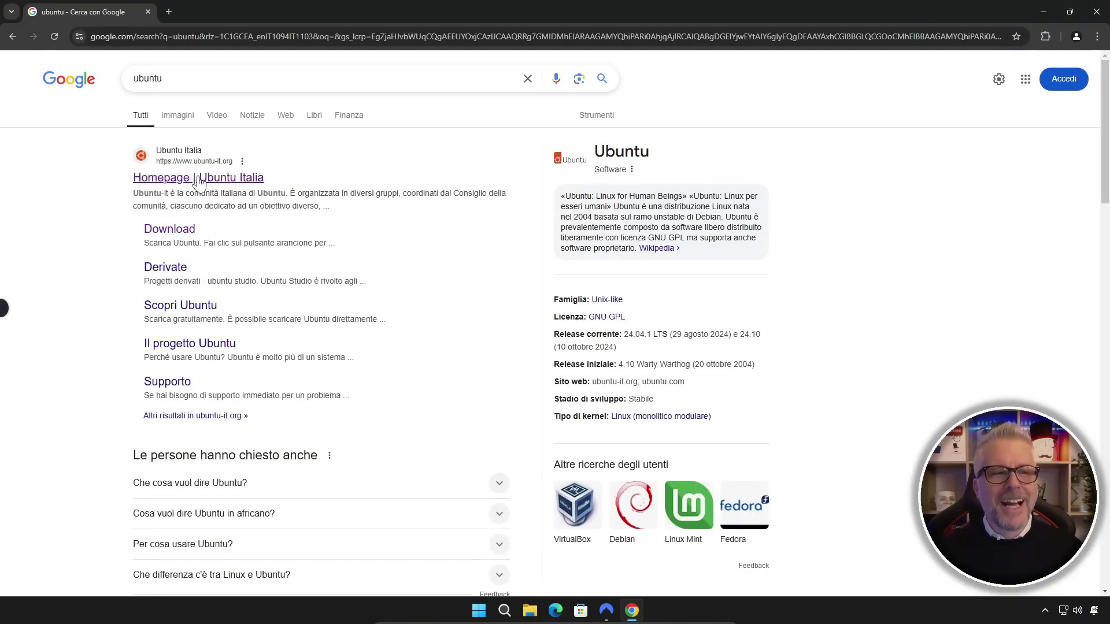
Open the Ubuntu Italia homepage, go to its download page, and request Ubuntu 24.10 Desktop
left_click(232, 179)
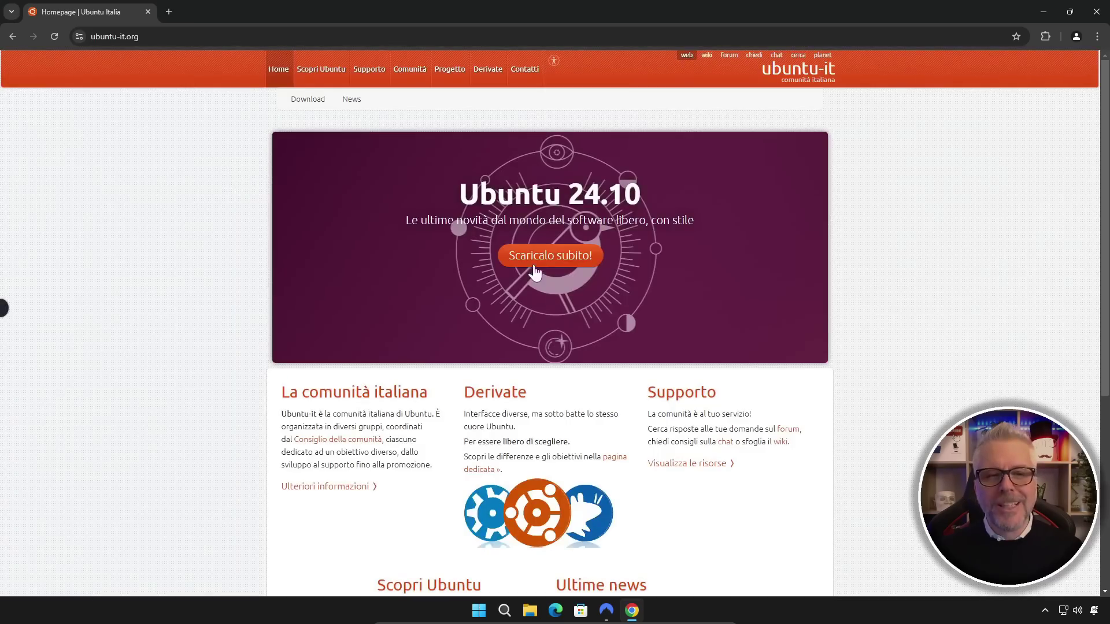
left_click(552, 259)
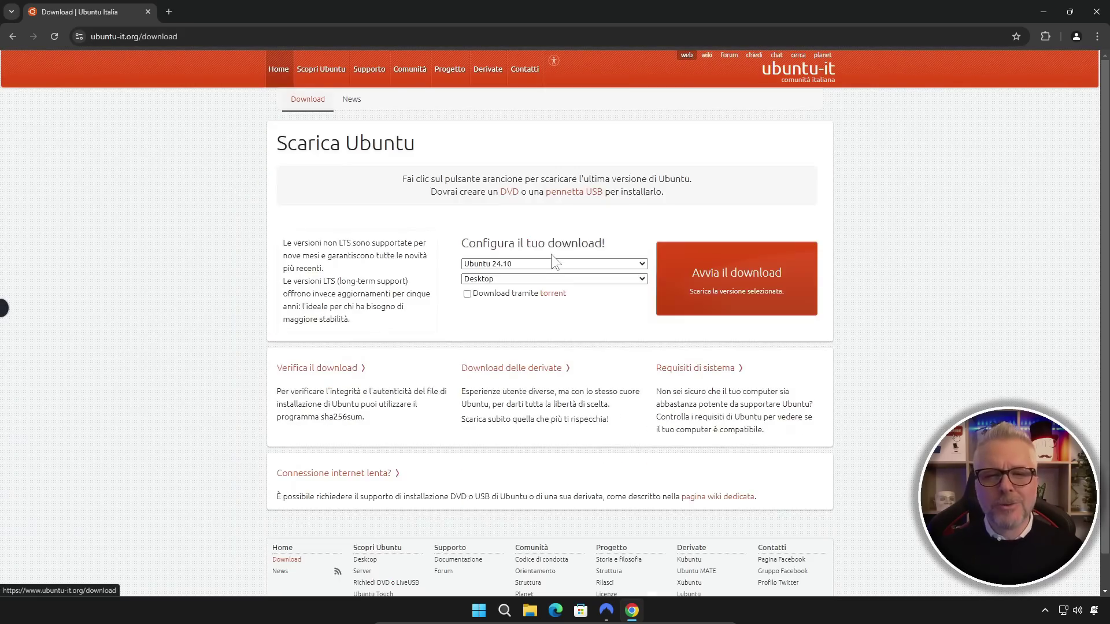
left_click(732, 283)
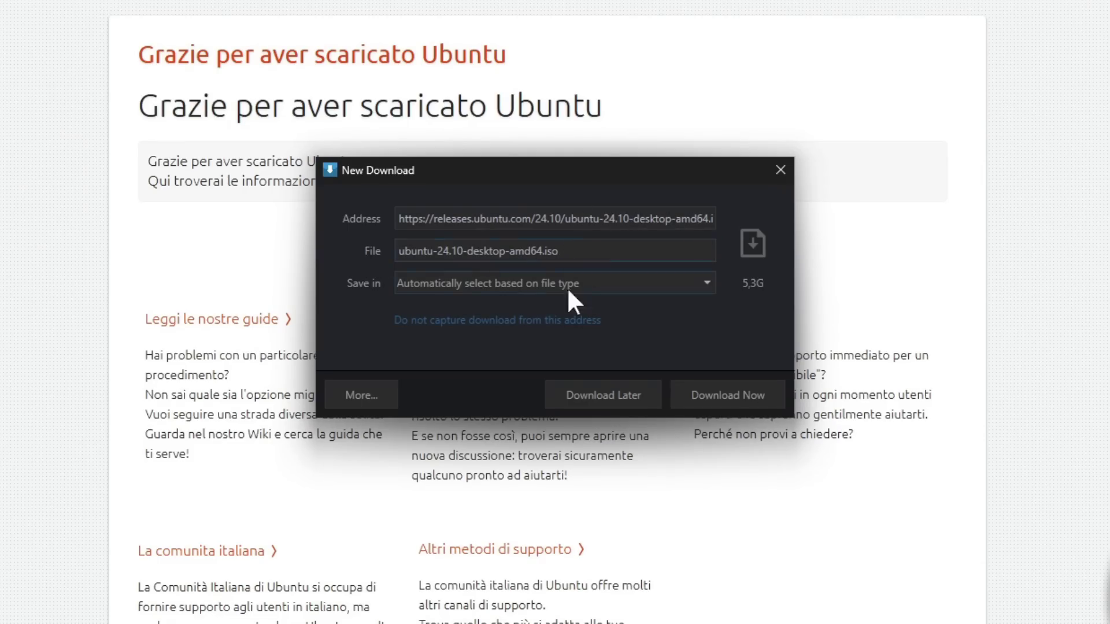
Set XDM to save ubuntu-24.10-desktop-amd64.iso in the user's Downloads folder and start the download immediately
left_click(707, 281)
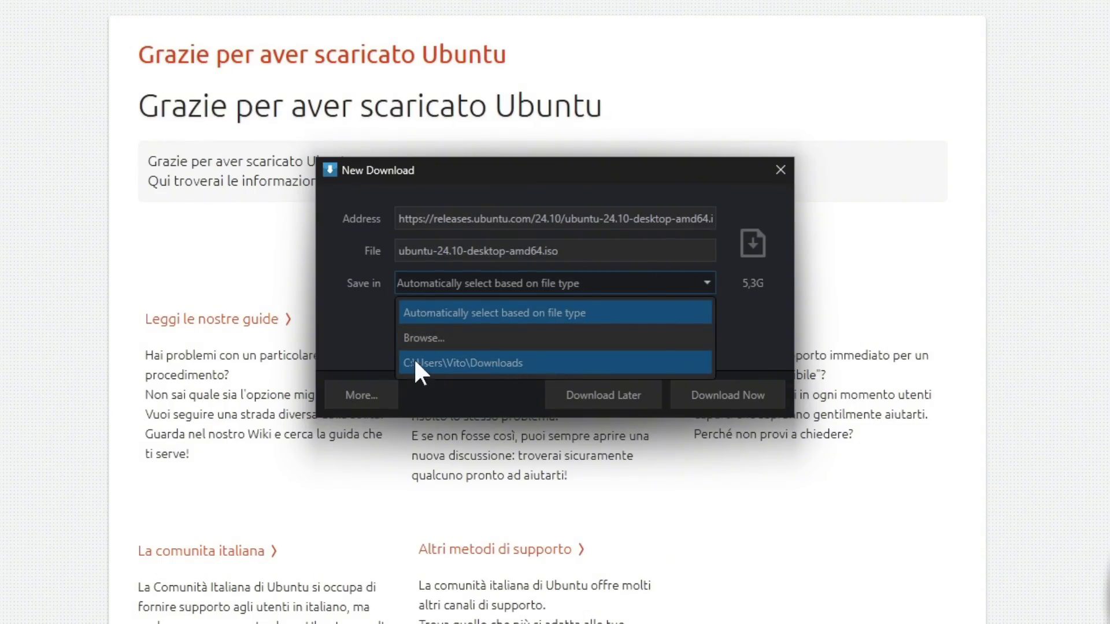
left_click(459, 363)
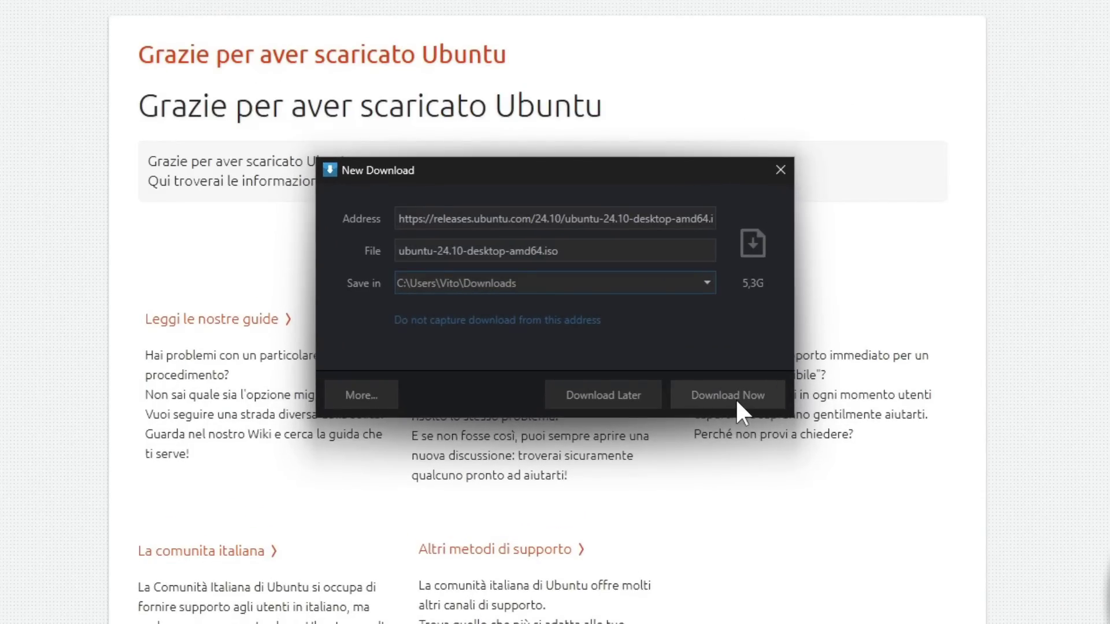
left_click(735, 398)
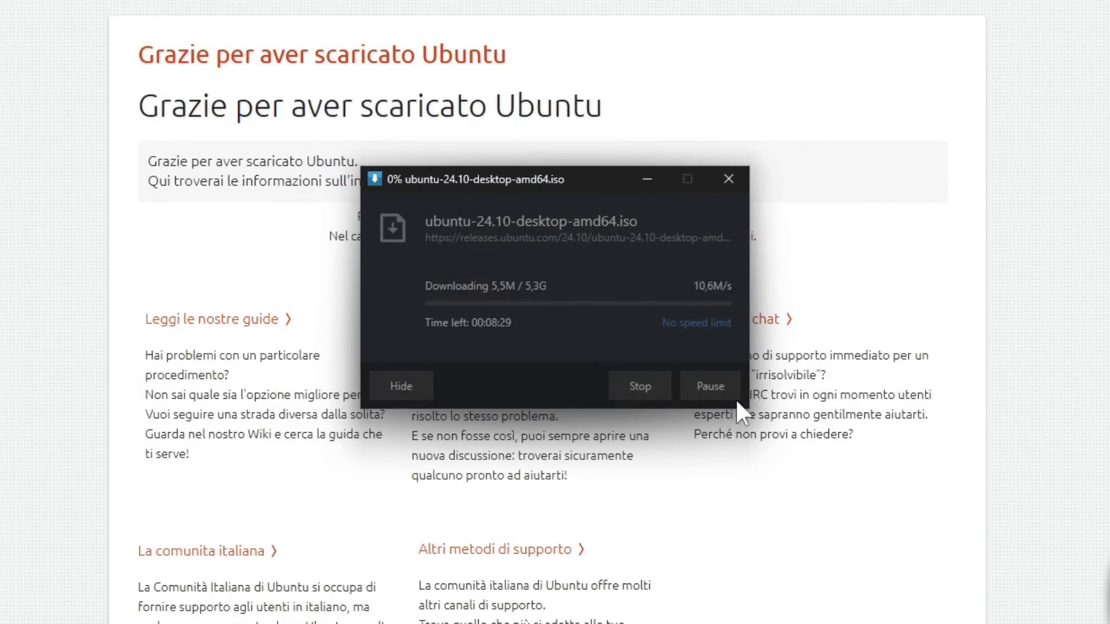